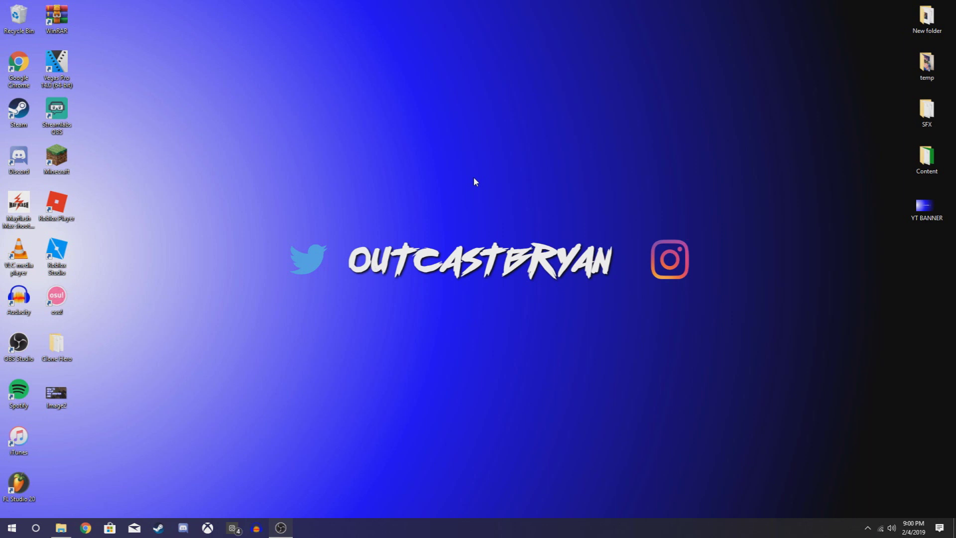
Drag the Maxshooter One profile editor window into position on the desktop
drag(442, 114, 414, 107)
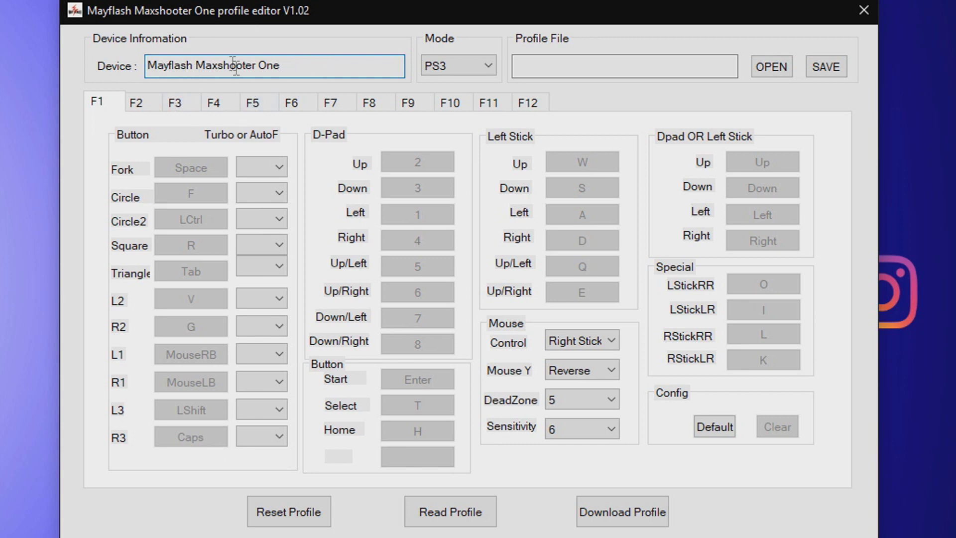
Switch the controller mode to XBOX One and select the F2 profile
click(452, 64)
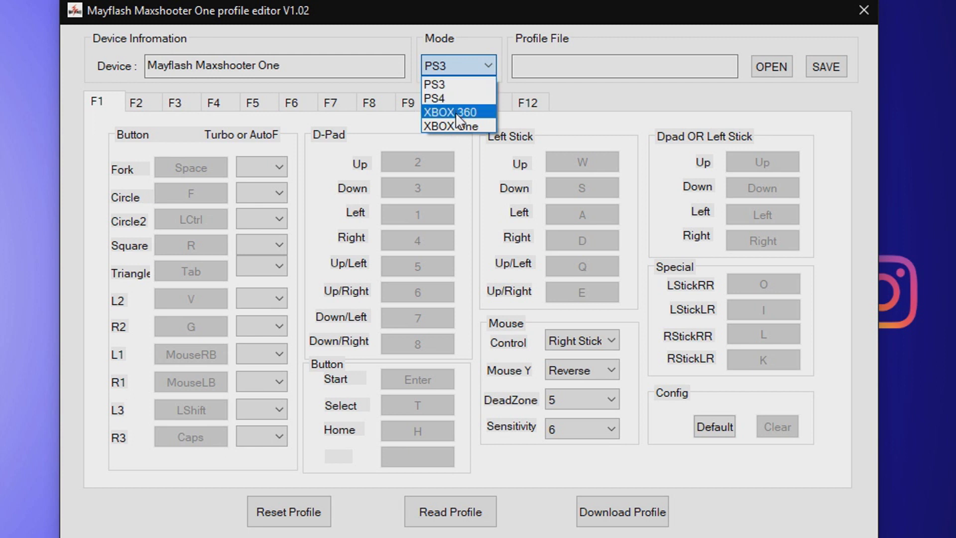
click(471, 128)
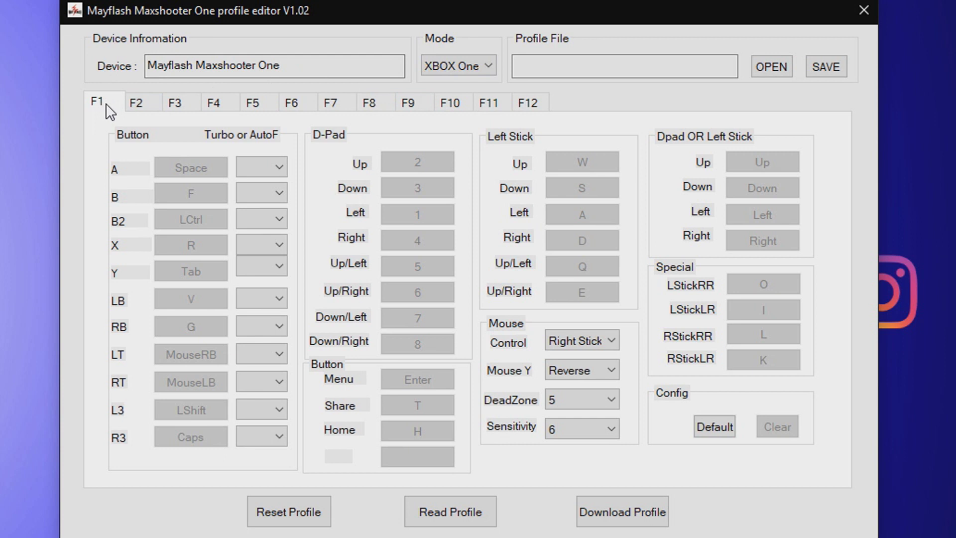
click(151, 107)
click(531, 105)
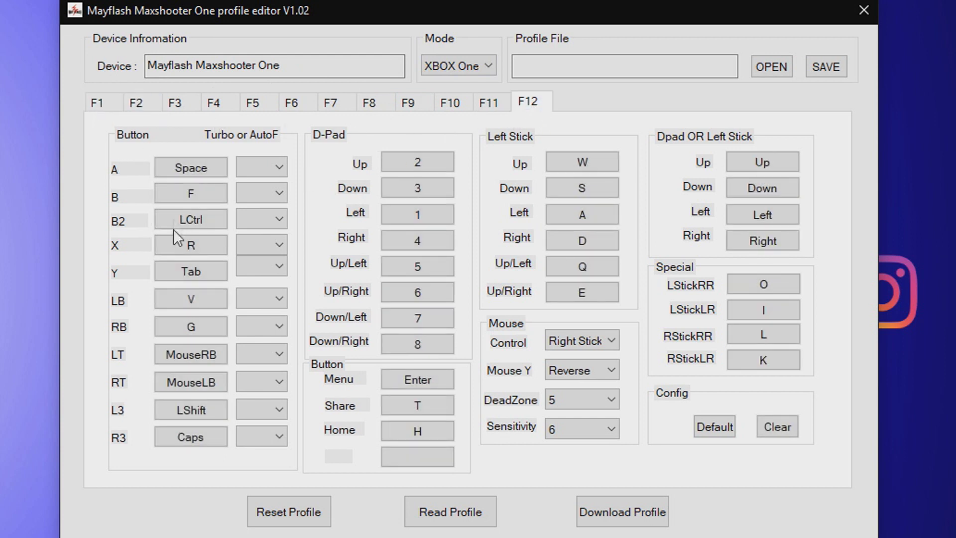
click(142, 104)
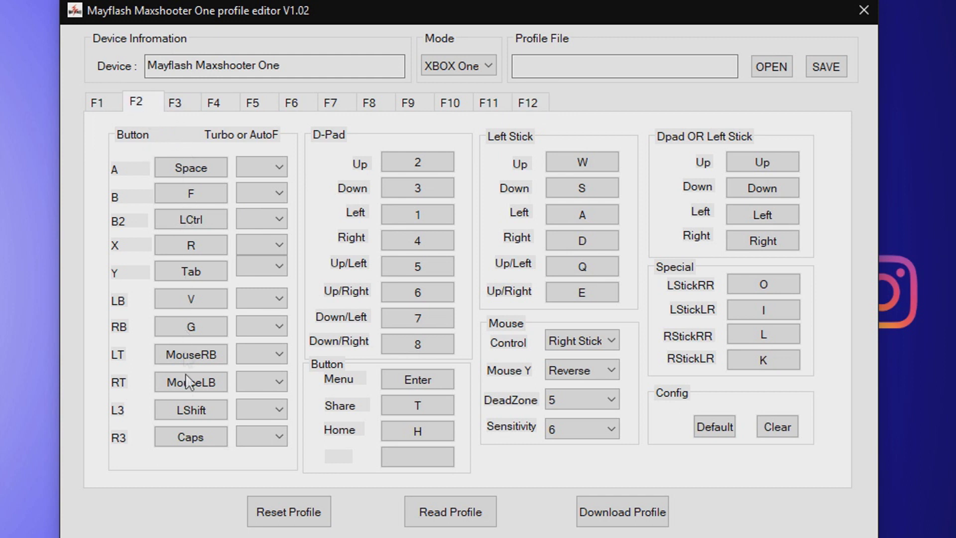
Map left stick Left to A, A to LShift, B to Space, and set B2 to Turbo
click(582, 215)
key(a)
click(178, 168)
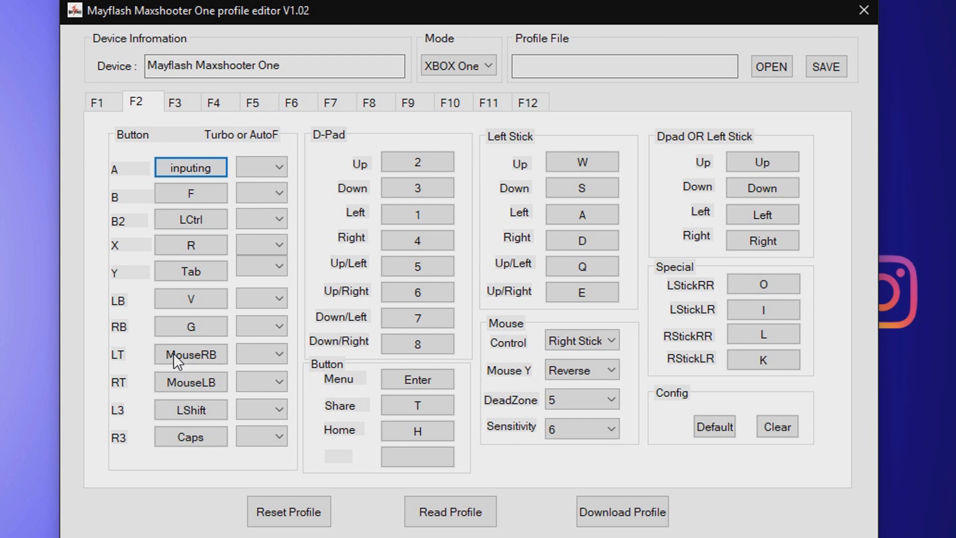
key(shift)
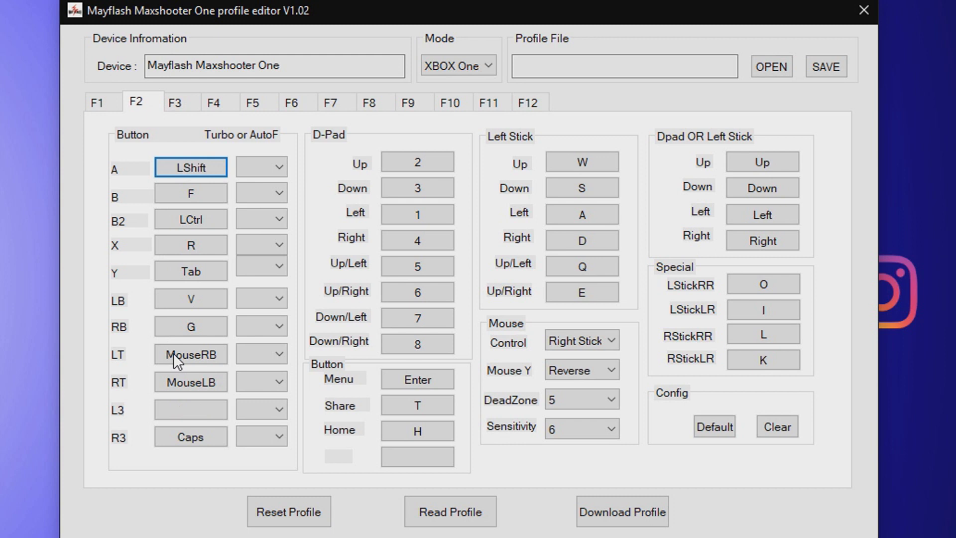
click(178, 193)
key(space)
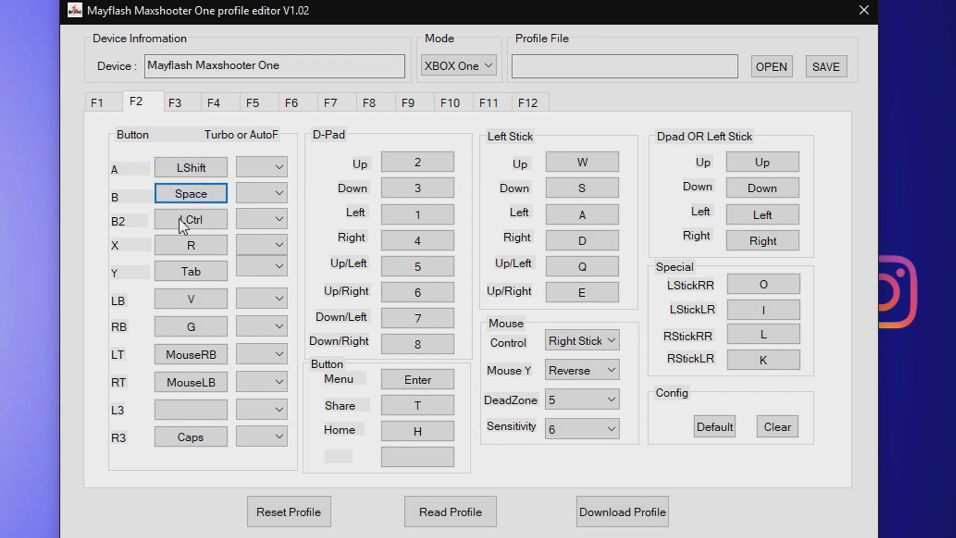
click(239, 220)
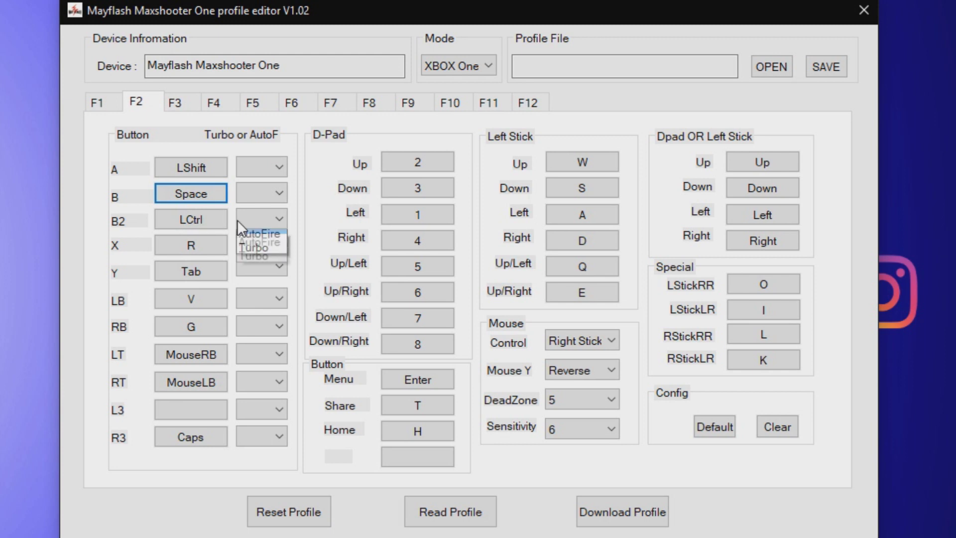
click(254, 266)
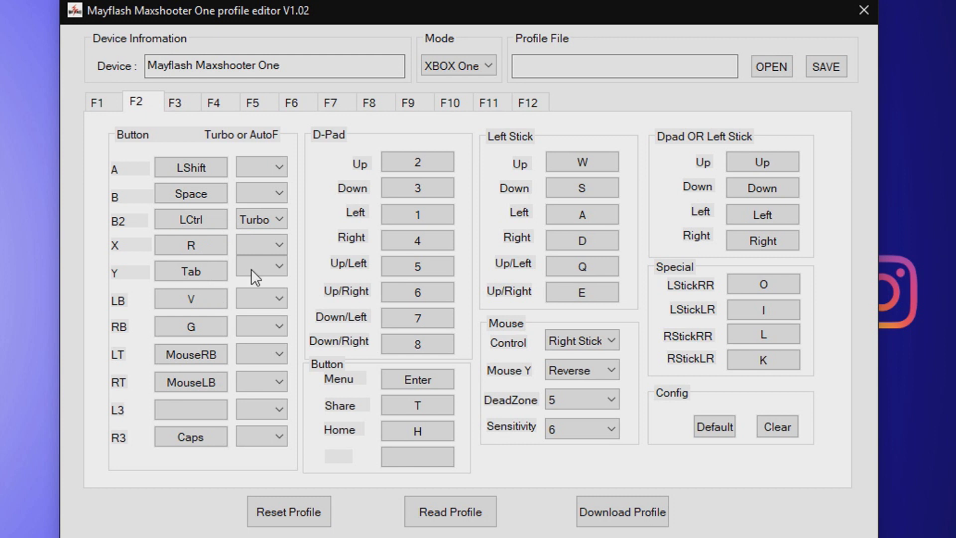
Map Y to T, LB to mouse button 5 and RB to mouse button 4
click(217, 270)
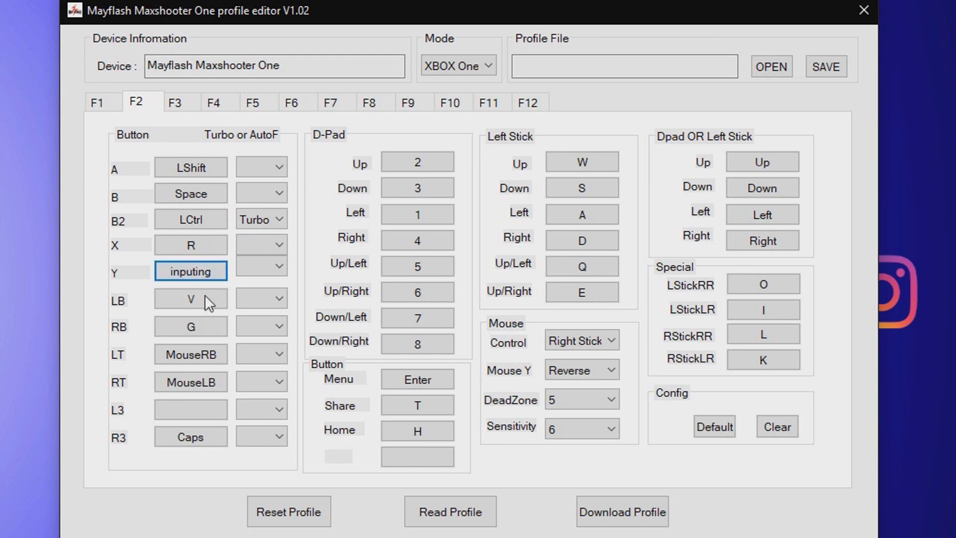
key(t)
click(205, 273)
key(t)
click(184, 305)
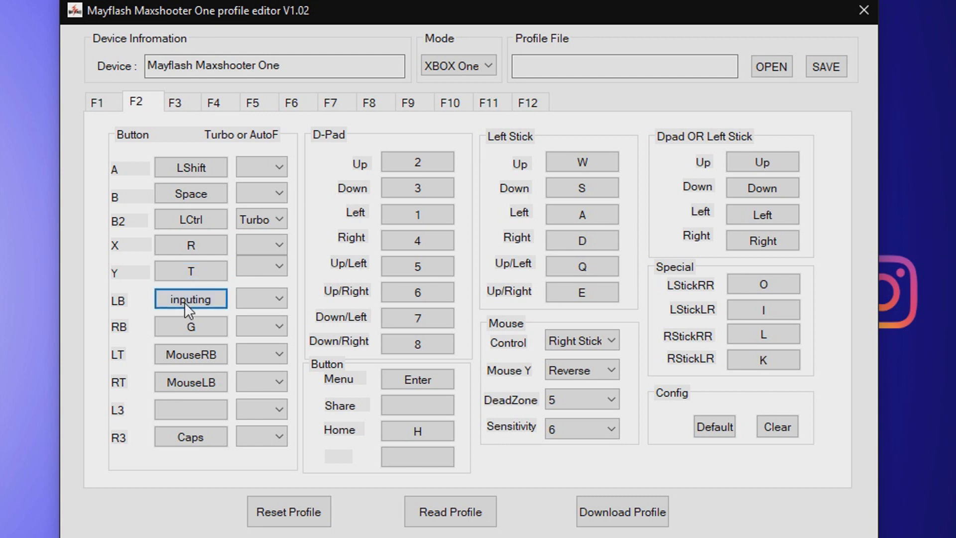
click(189, 325)
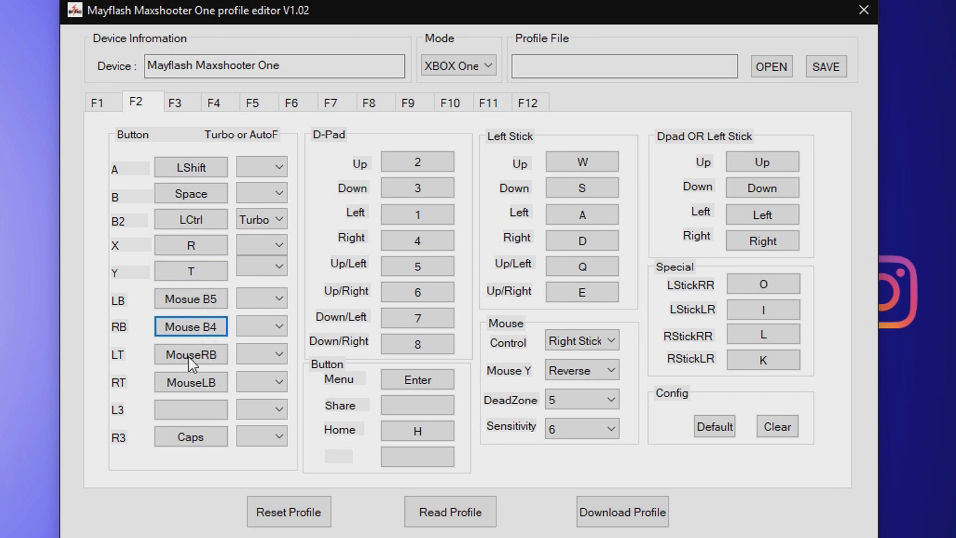
Map L3 to Q, R3 to E, and D-pad Up/Right to 6
click(176, 408)
key(q)
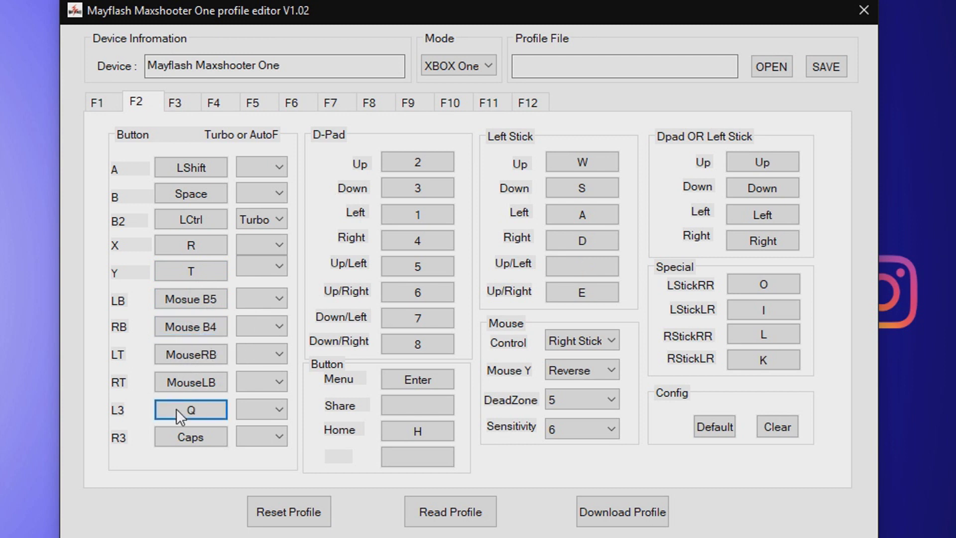
click(181, 436)
key(e)
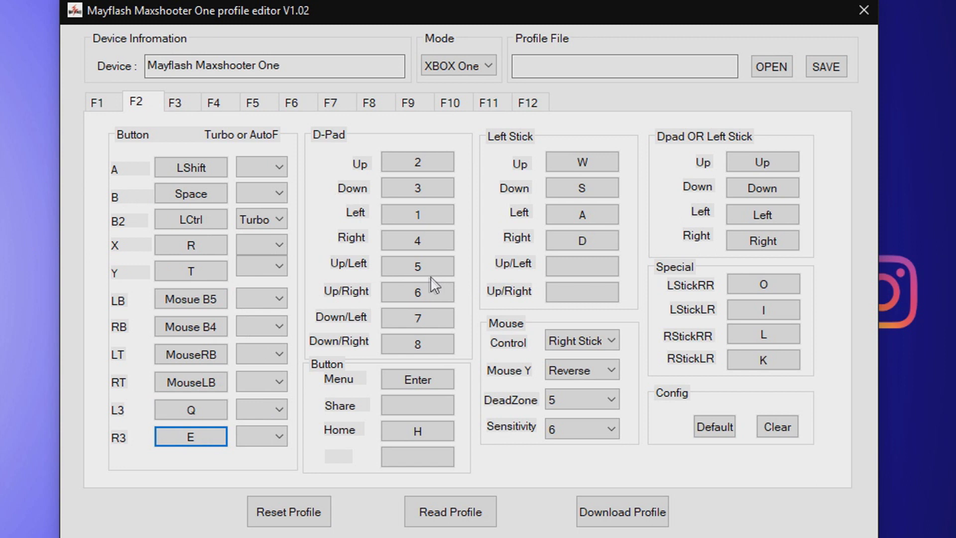
click(416, 284)
key(6)
Map D-pad Up to 1, Down to 5, Left to middle mouse button, Right to V
click(412, 161)
key(1)
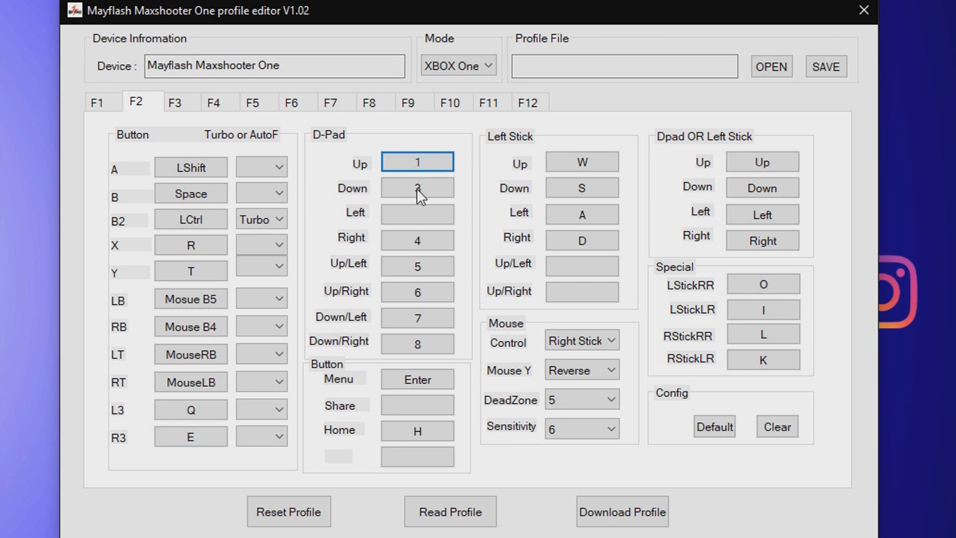
click(416, 188)
key(5)
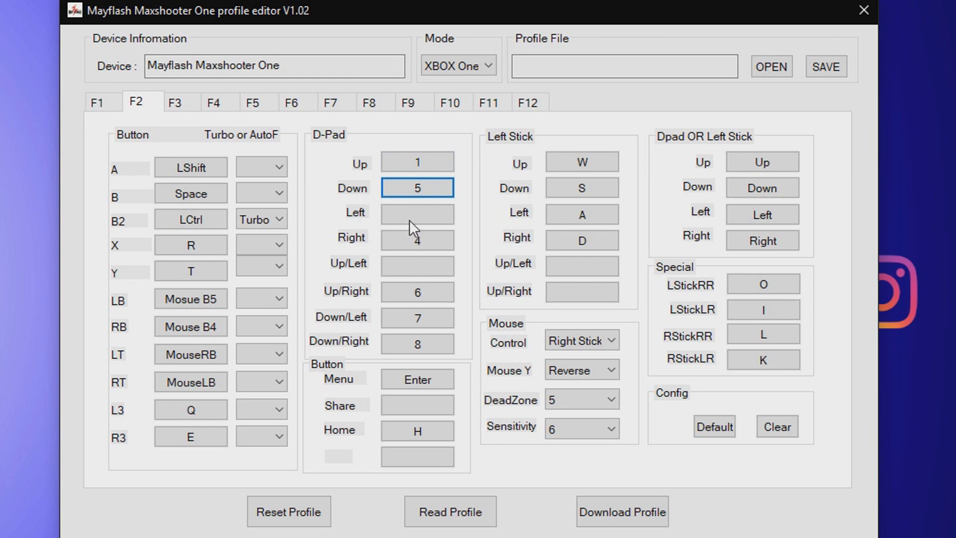
click(410, 215)
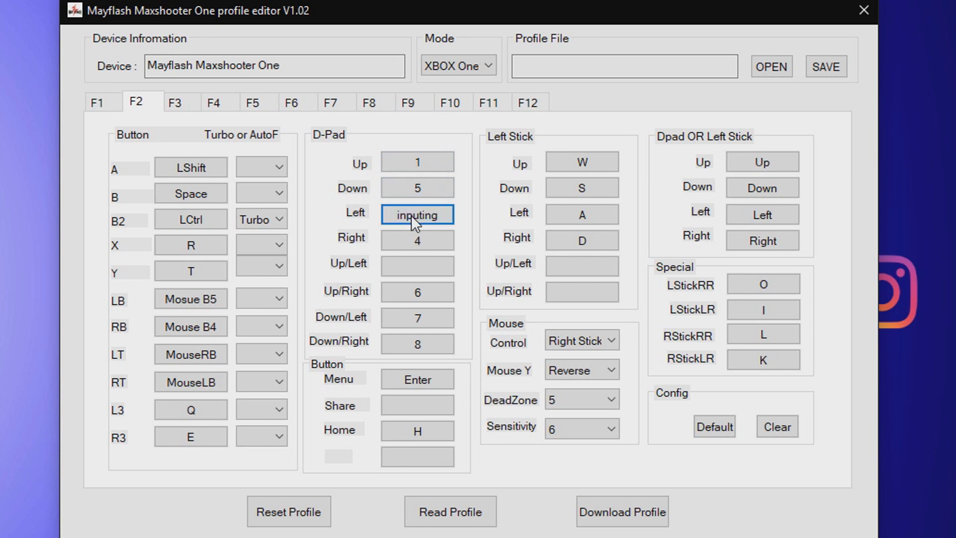
middle_click(411, 214)
click(416, 239)
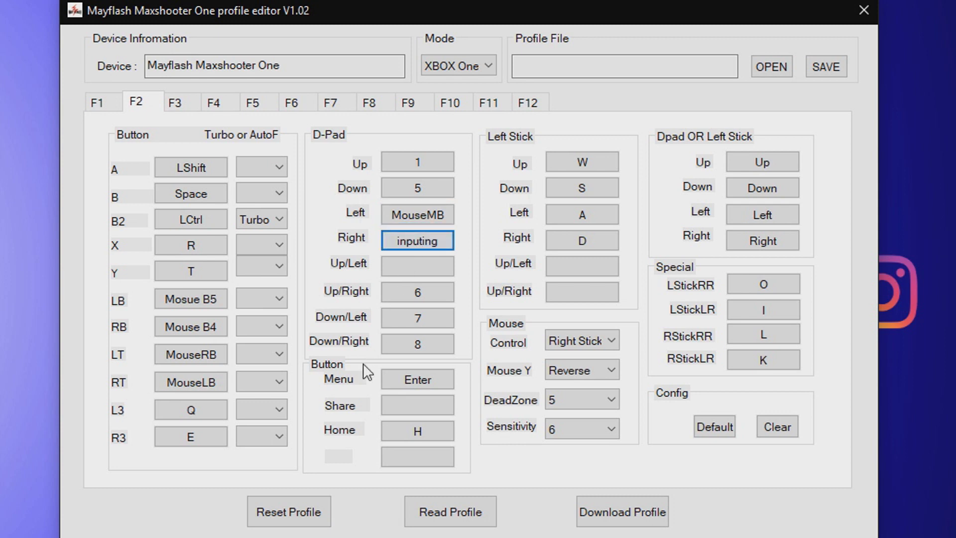
key(v)
Map the Share button to Tab and the Home button to LWin
click(406, 406)
key(Tab)
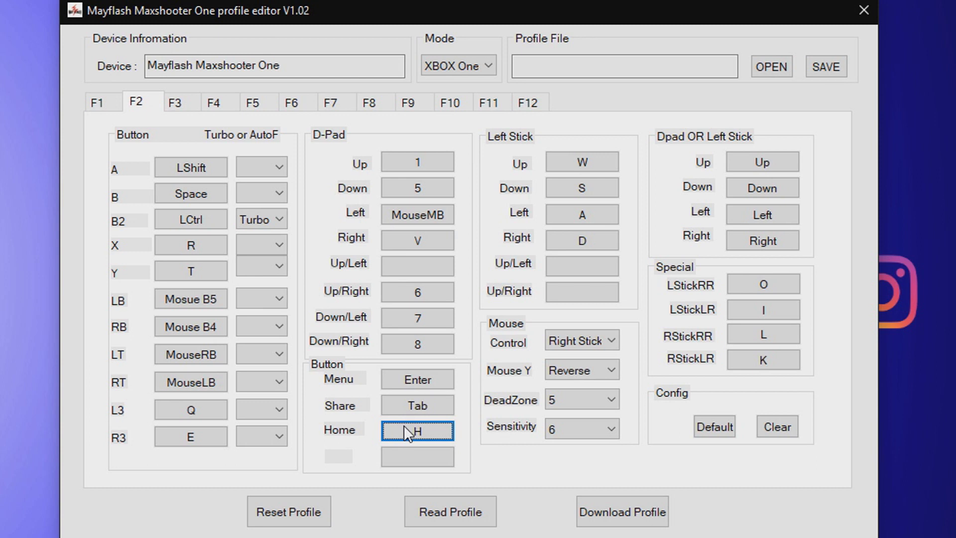
click(404, 426)
key(super)
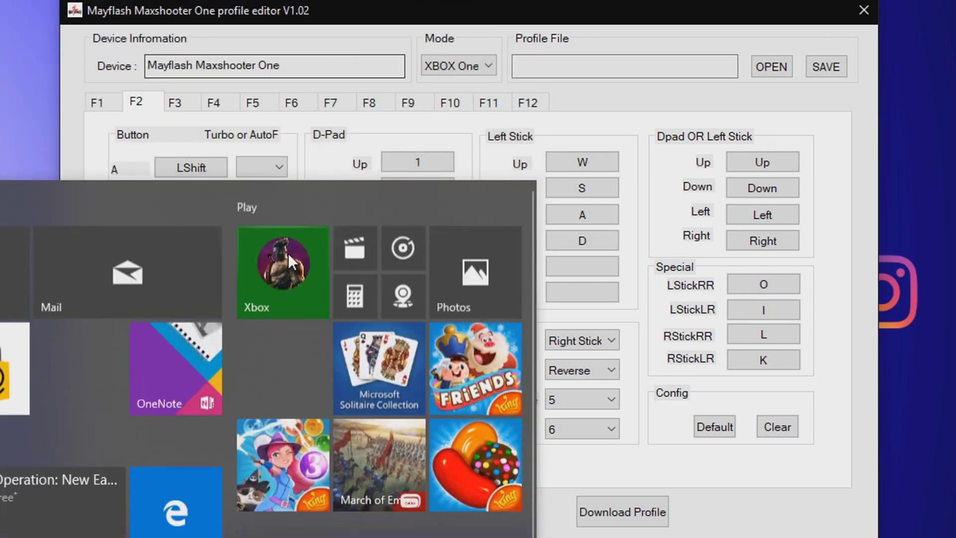
Dismiss the Start menu and set the mouse DeadZone to 3 and Sensitivity to 4
key(Escape)
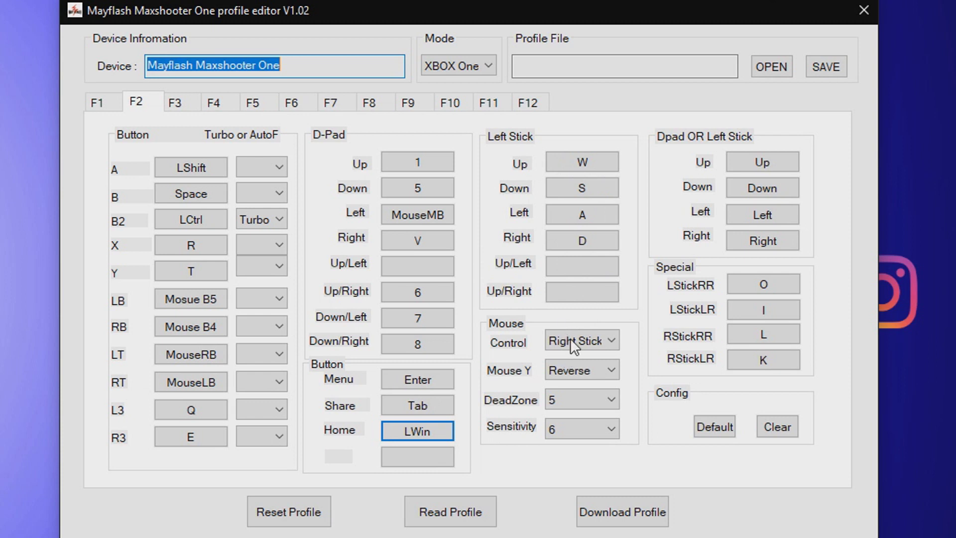
click(560, 397)
click(565, 447)
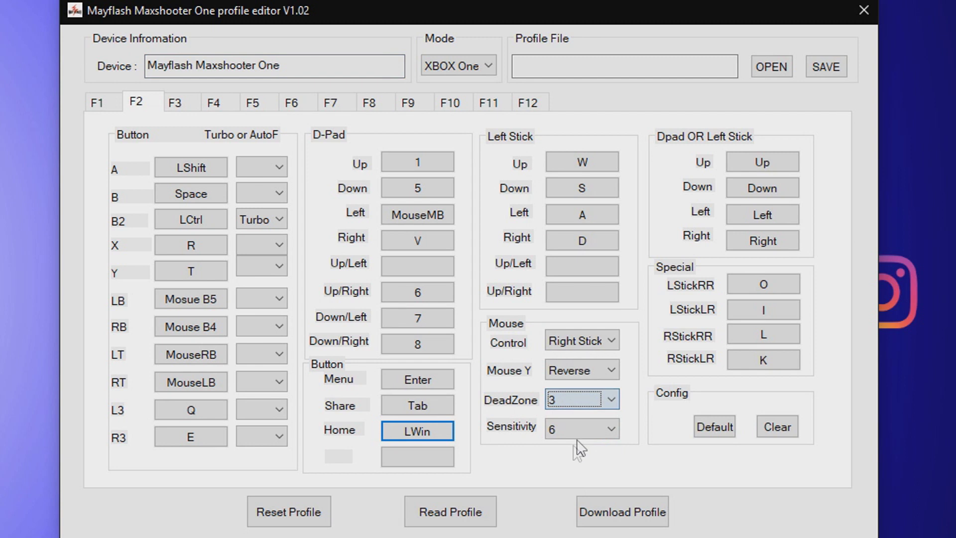
click(574, 426)
click(560, 489)
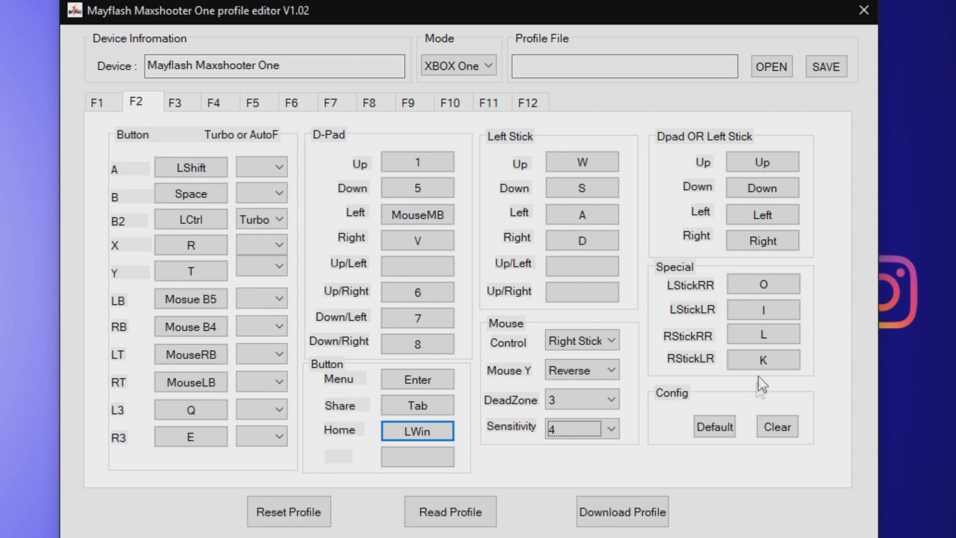
Save the profile as the HSP file 'r6 config'
click(826, 66)
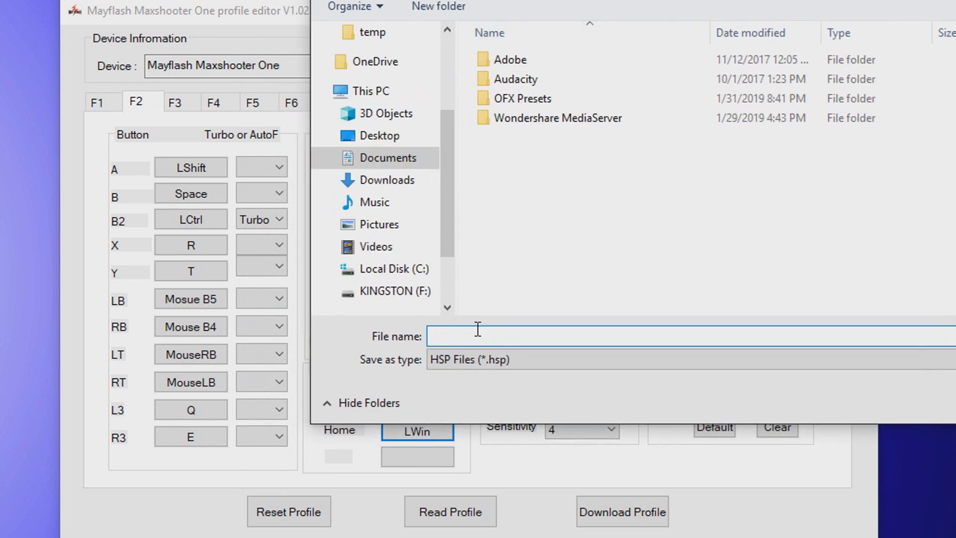
text(r6 config)
click(936, 404)
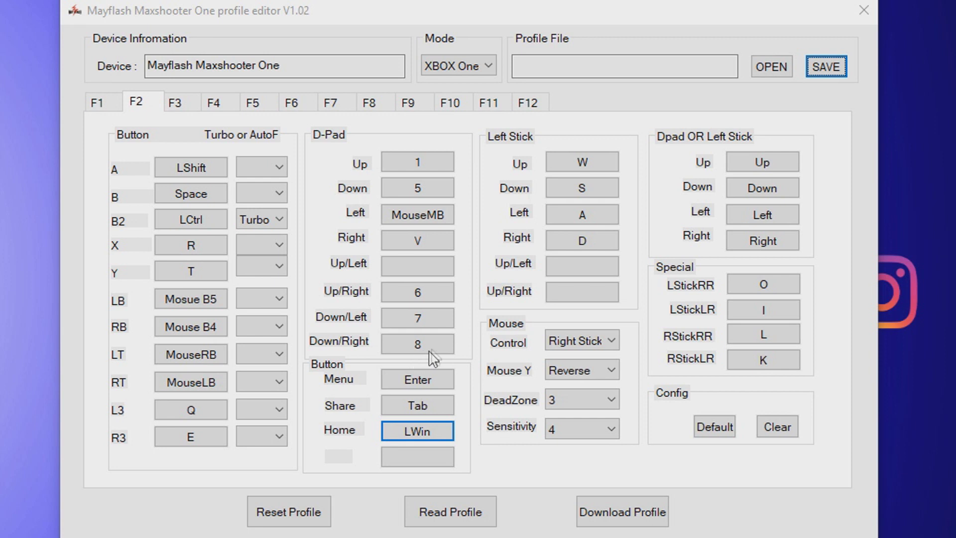
Read the profile, download it to the Maxshooter One, and acknowledge the verify message
drag(488, 17, 471, 0)
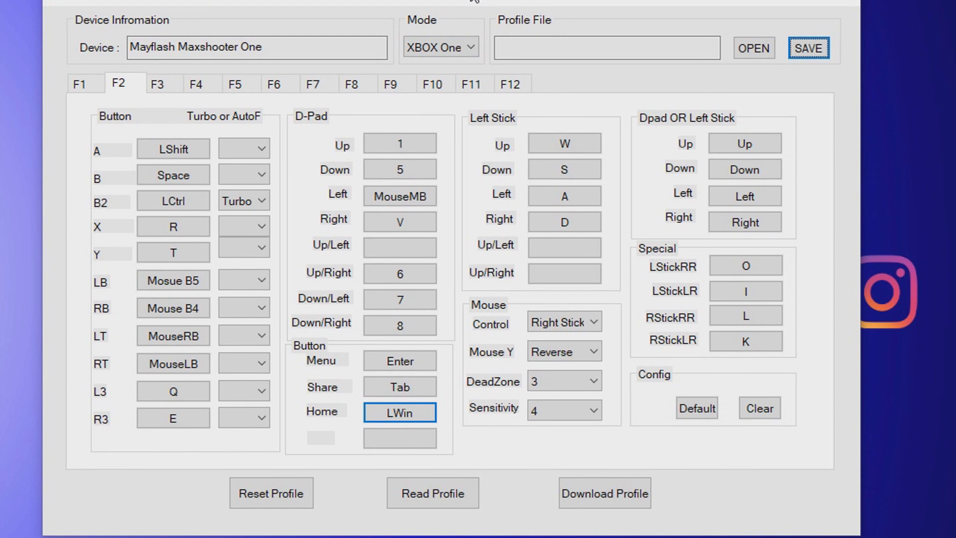
click(433, 493)
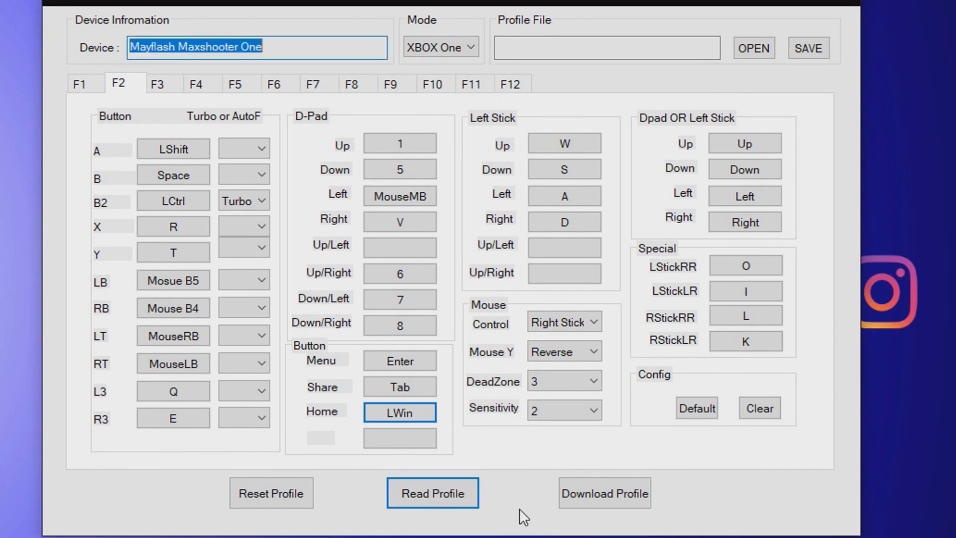
click(588, 494)
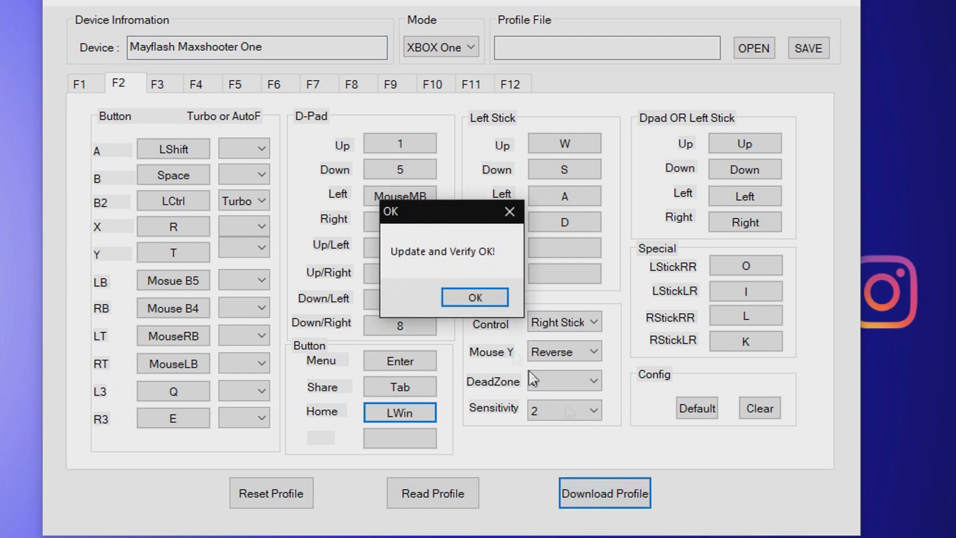
click(482, 301)
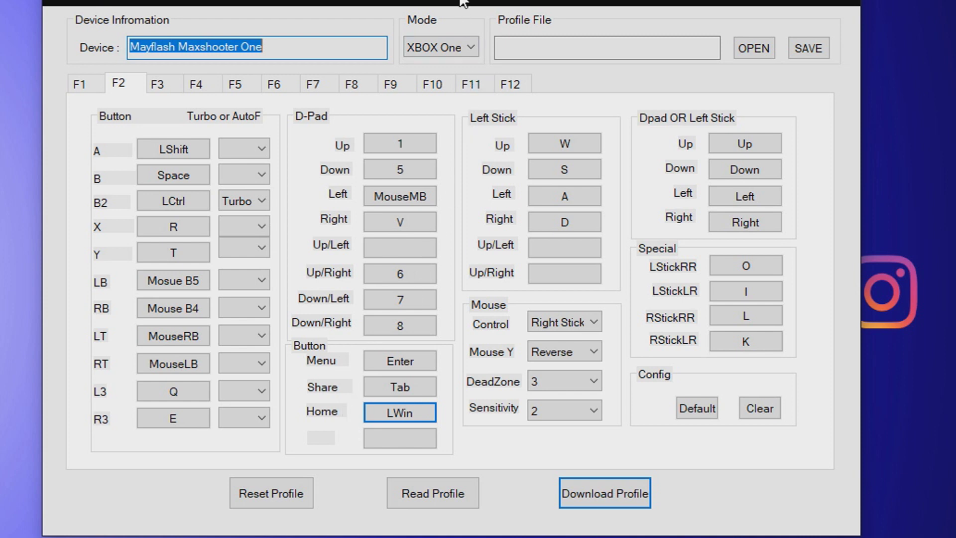
drag(463, 2, 556, 433)
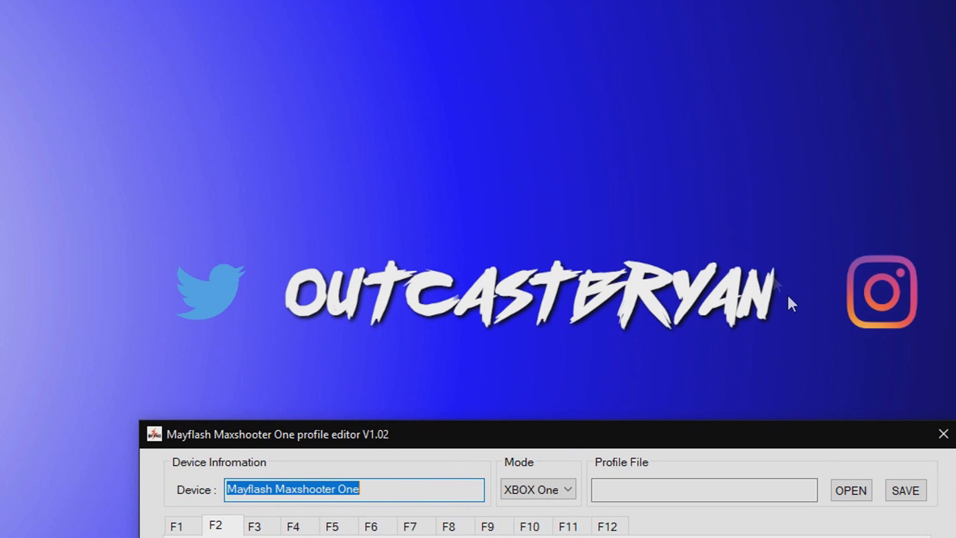
drag(544, 434, 553, 121)
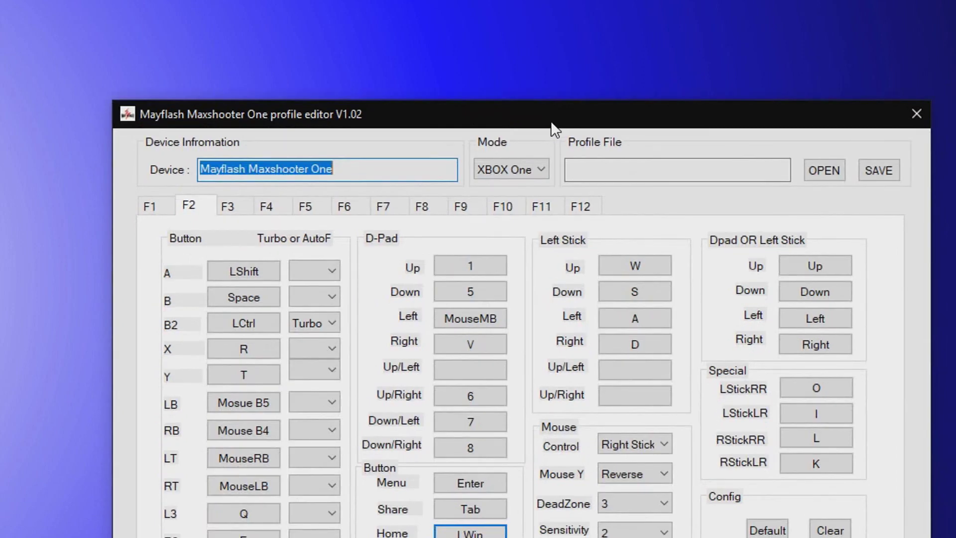